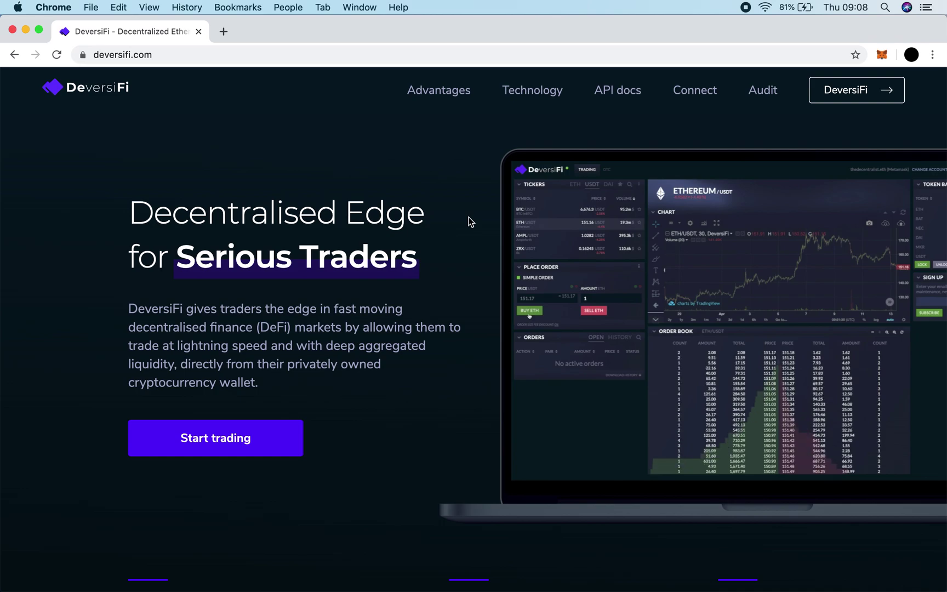
- Launch the DeversiFi trading app from the landing page's top navigation
left_click(857, 101)
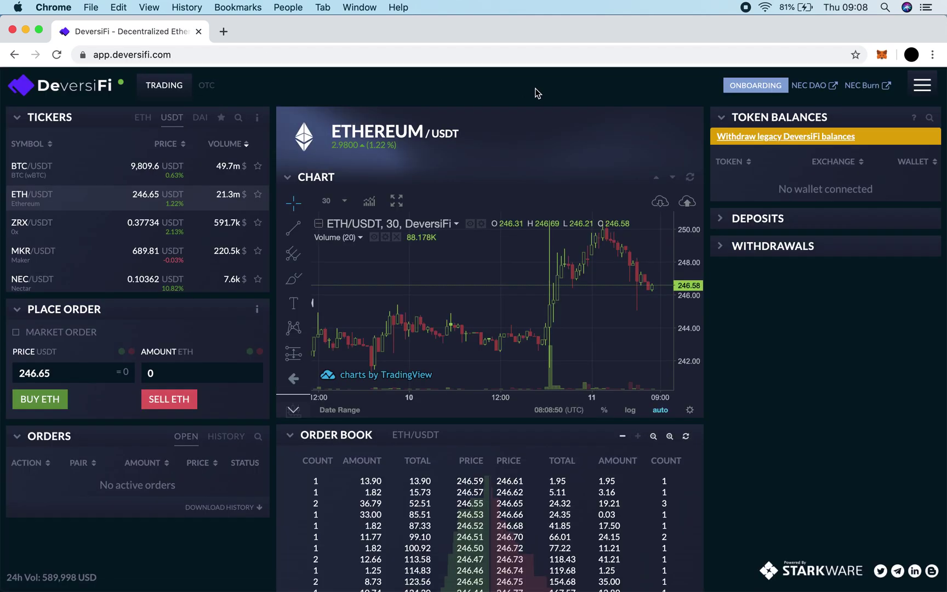
- Onboard with MetaMask: unlock the wallet, approve the connection and sign the authentication message
left_click(731, 88)
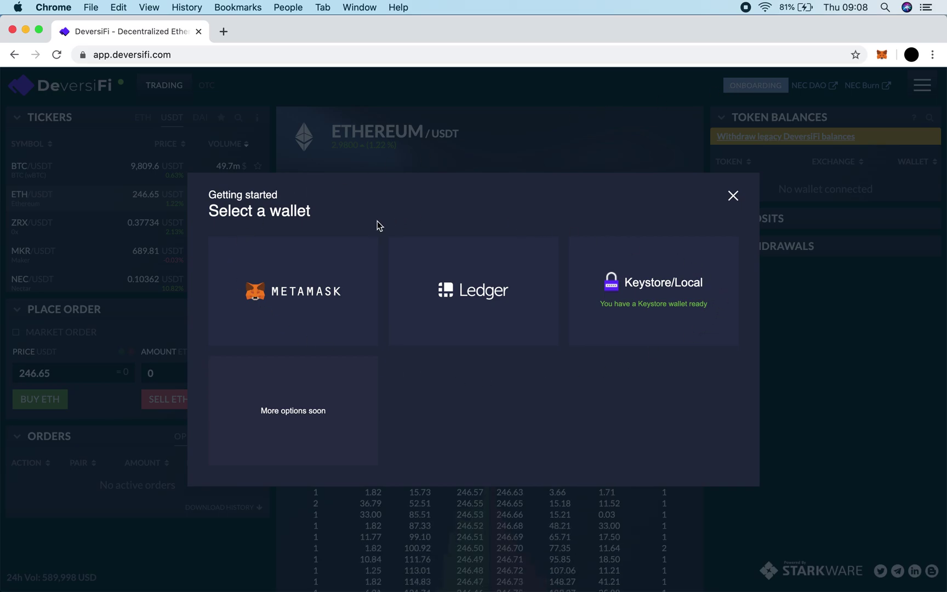
left_click(348, 314)
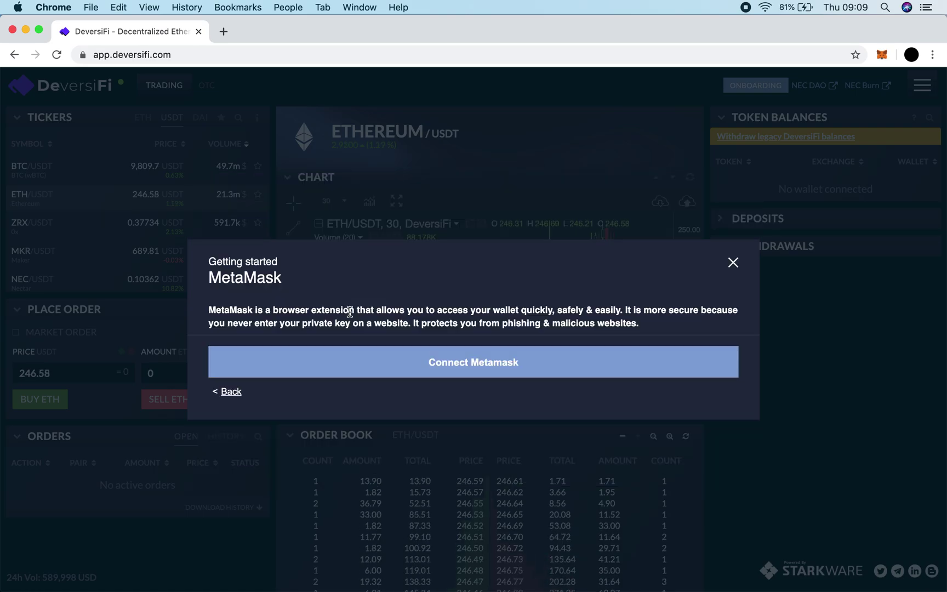
left_click(496, 363)
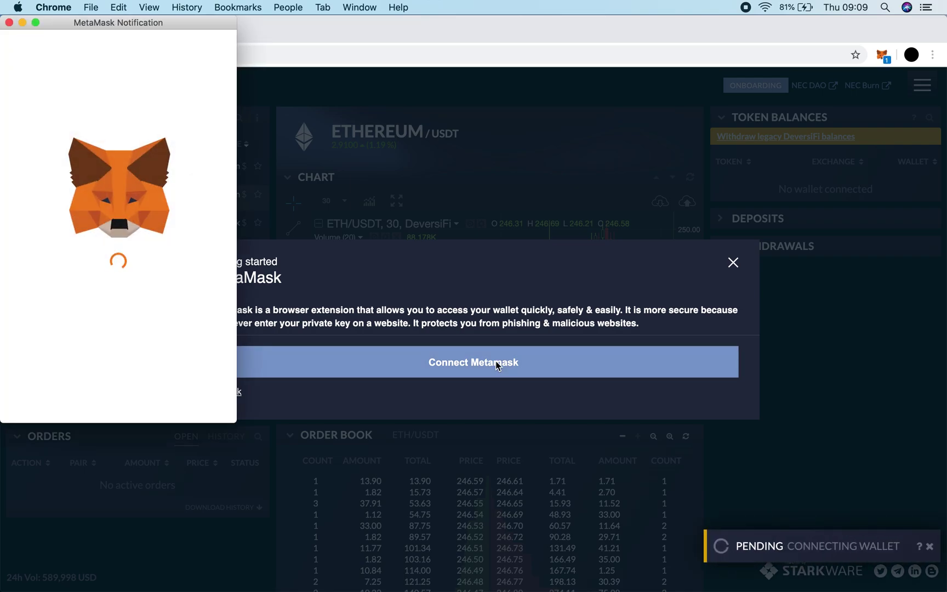
type("•••")
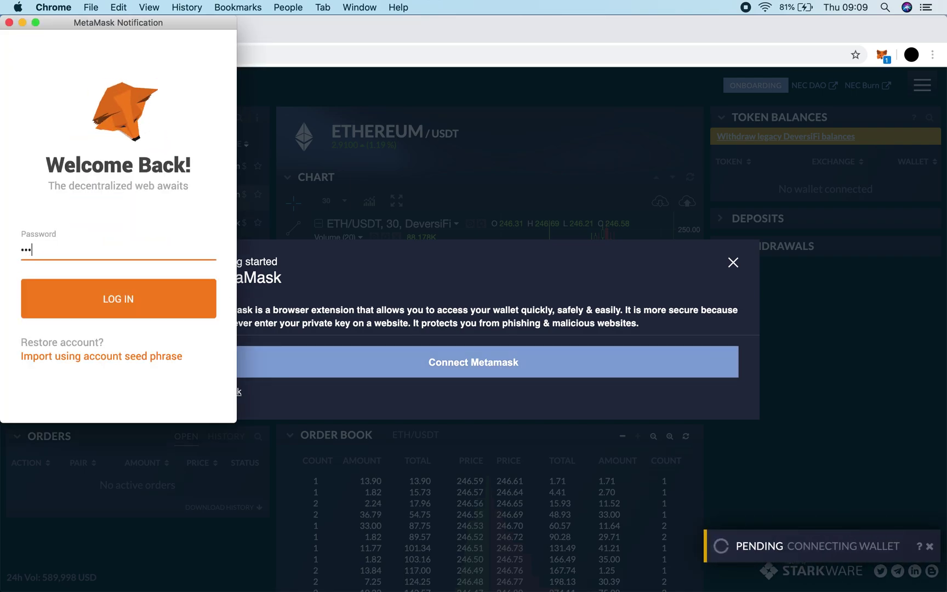
type("•••••••")
key("Return")
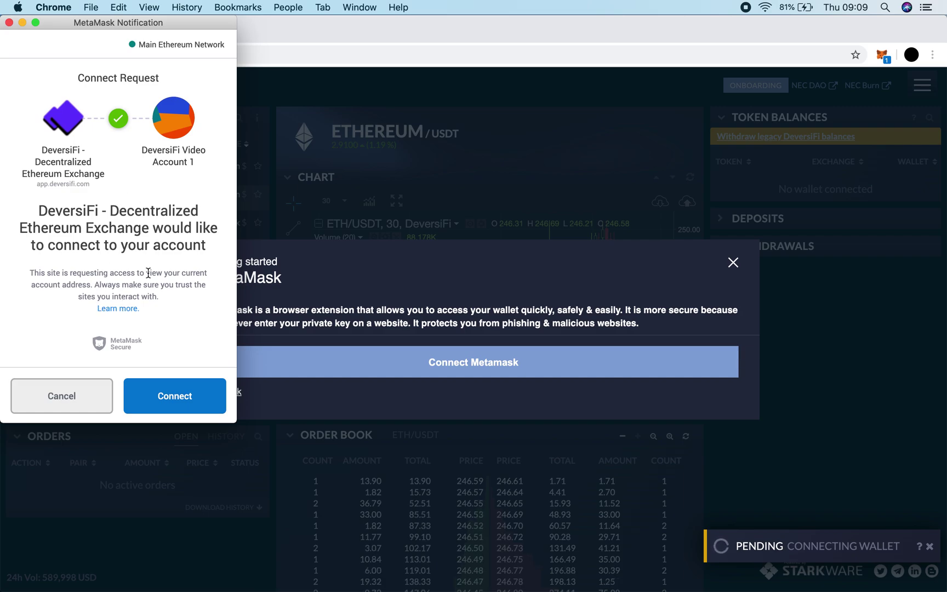
left_click(160, 396)
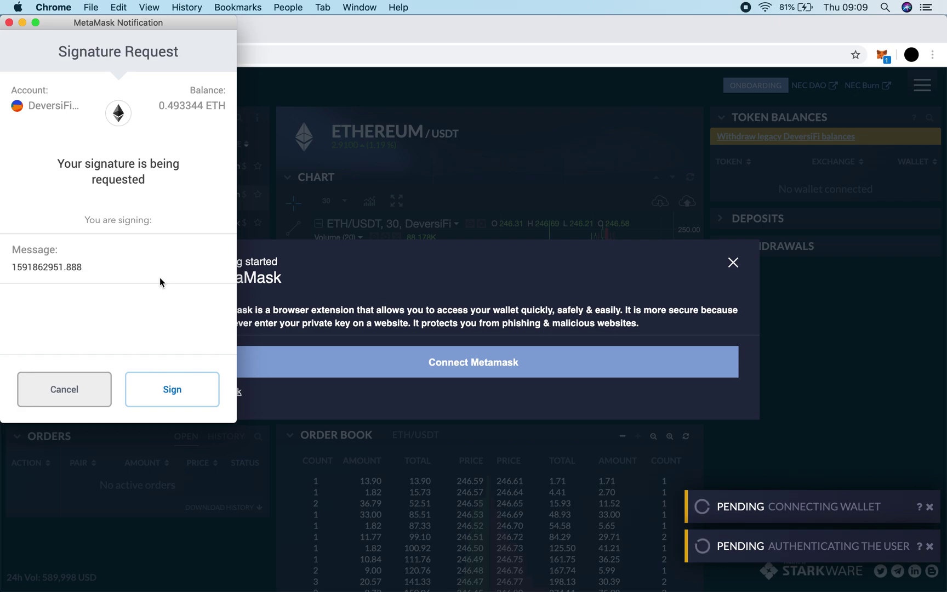
left_click(169, 385)
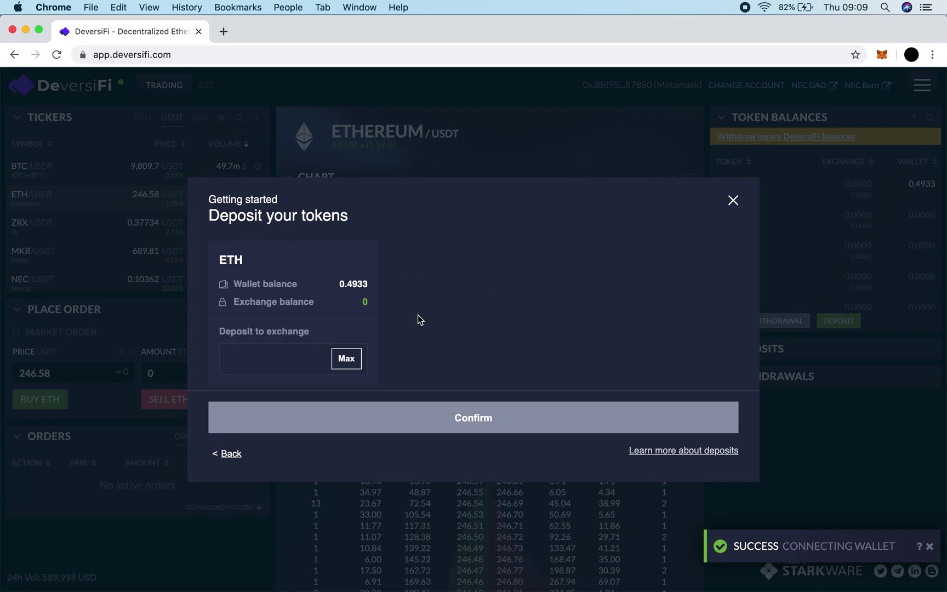
- Enter 0.4 ETH as the deposit to the exchange and confirm it, dismissing the transactions-to-sign list
left_click(306, 361)
type("0.4")
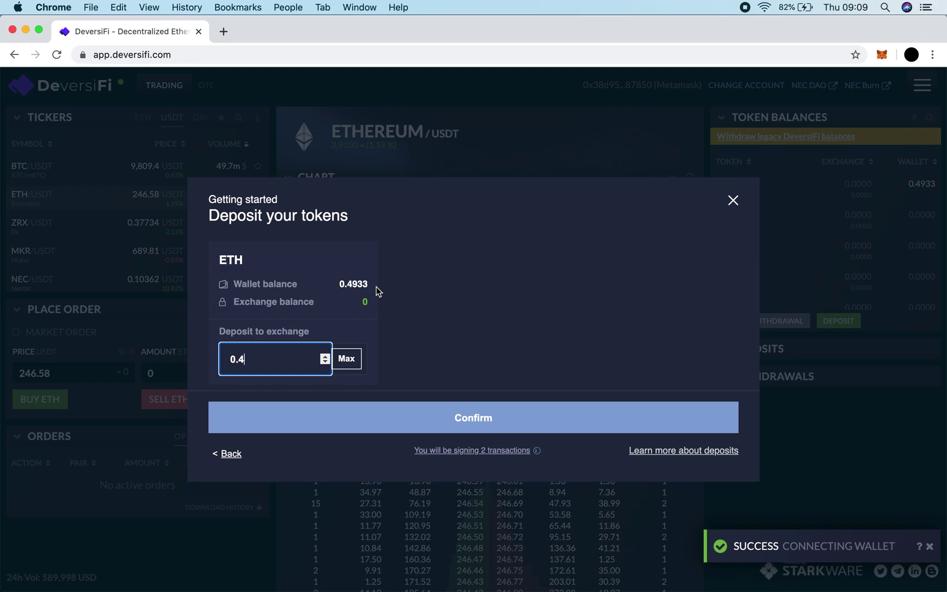
left_click(447, 455)
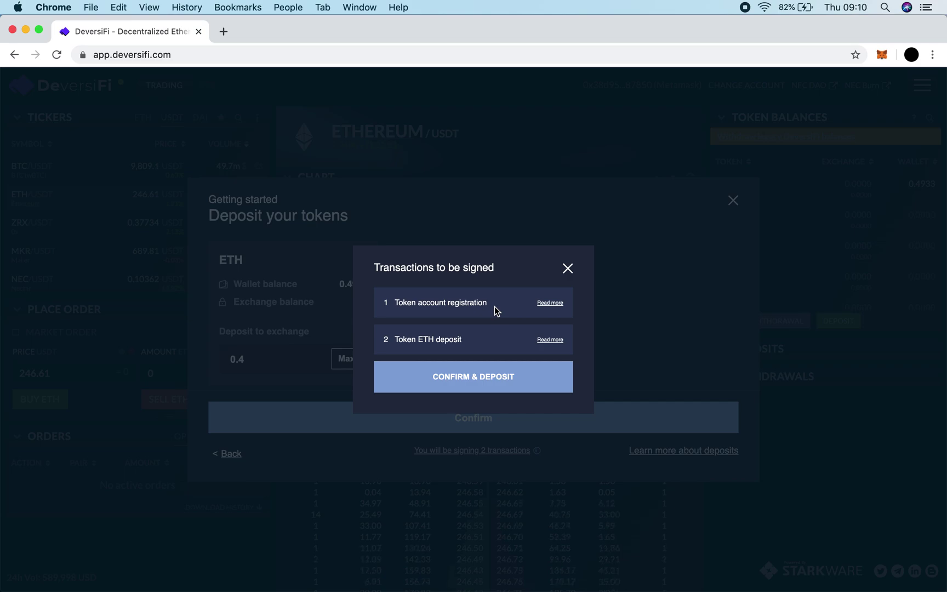
left_click(567, 268)
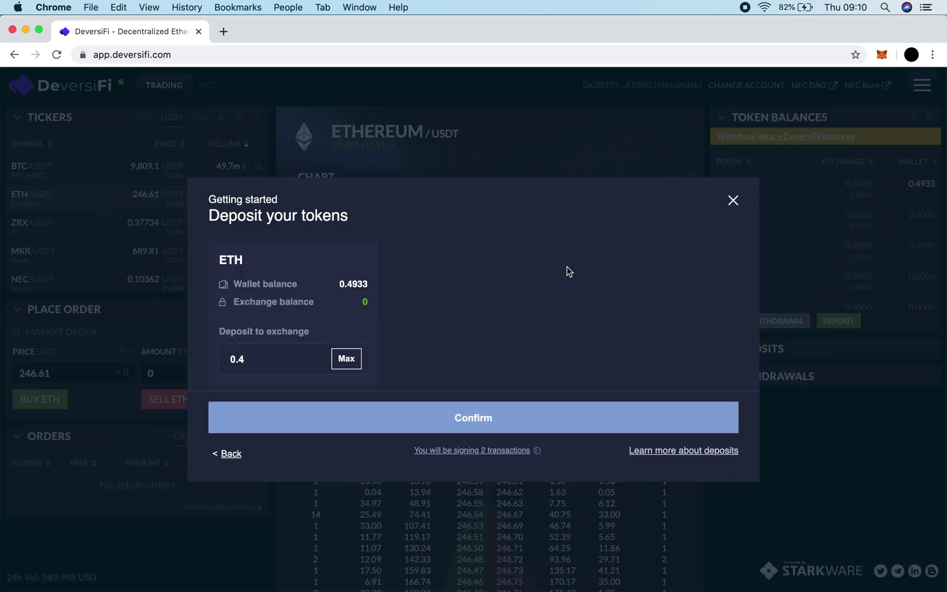
- Confirm the token registration transaction in MetaMask with the Fast 0.007 ETH gas fee
left_click(422, 415)
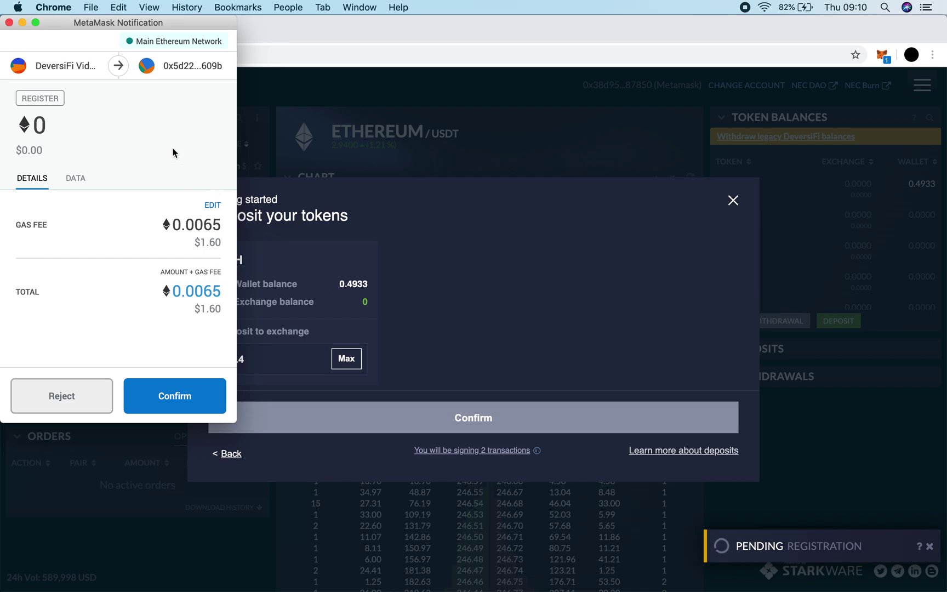
left_click(212, 206)
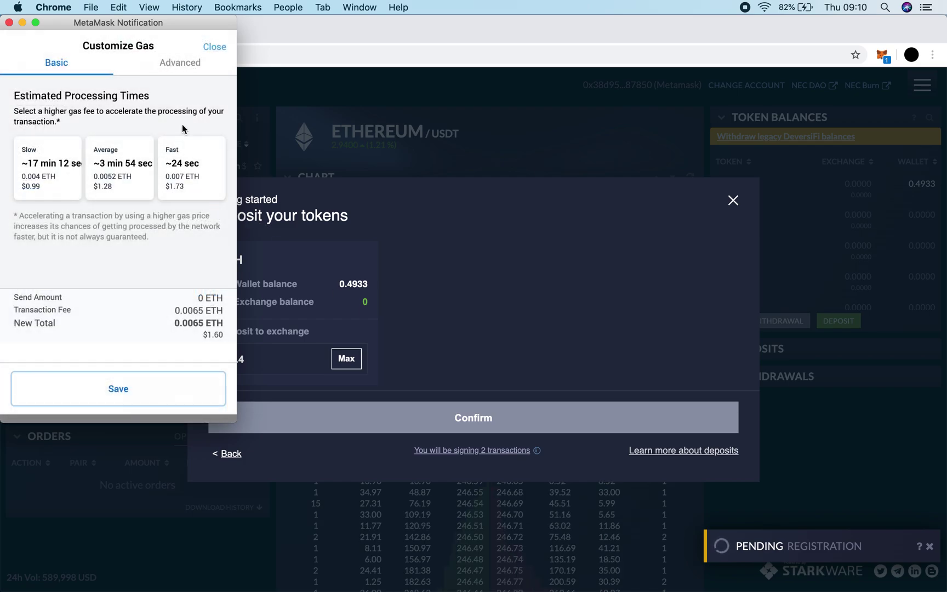
left_click(183, 165)
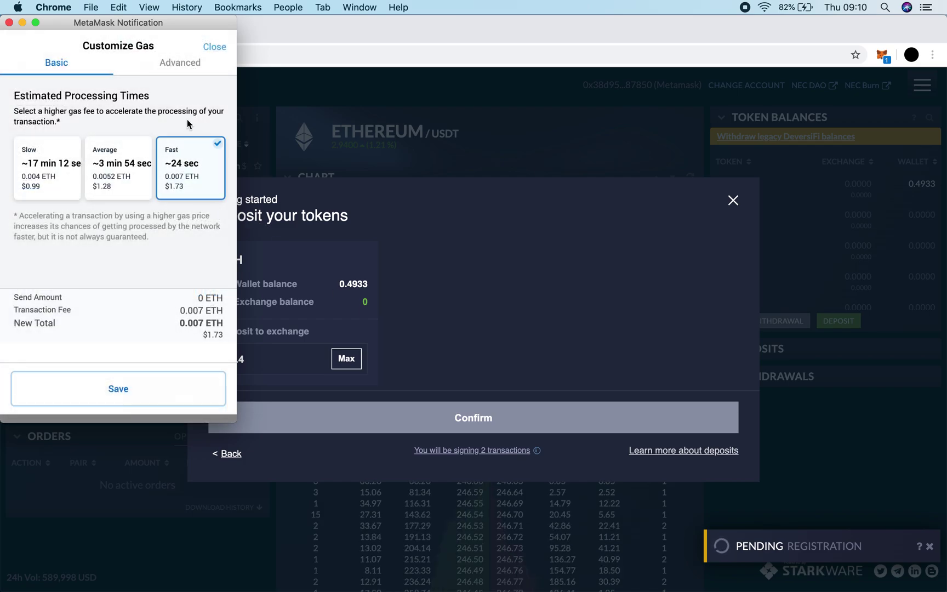
left_click(153, 377)
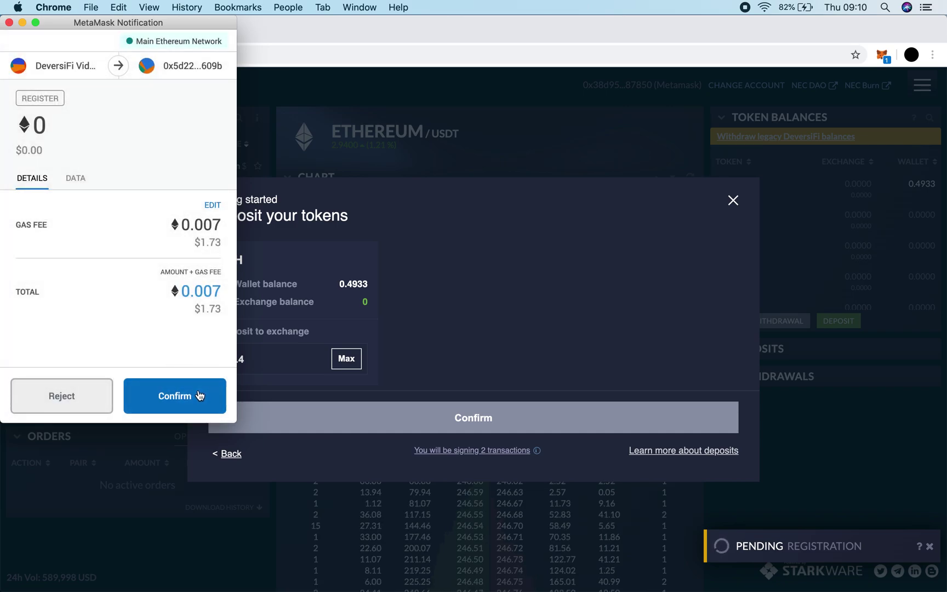
left_click(197, 395)
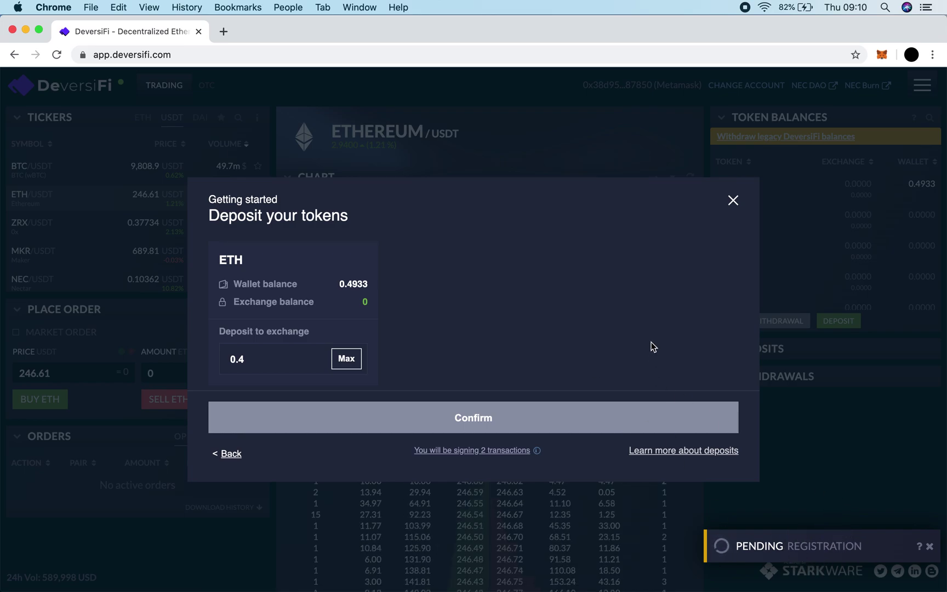
left_click(882, 55)
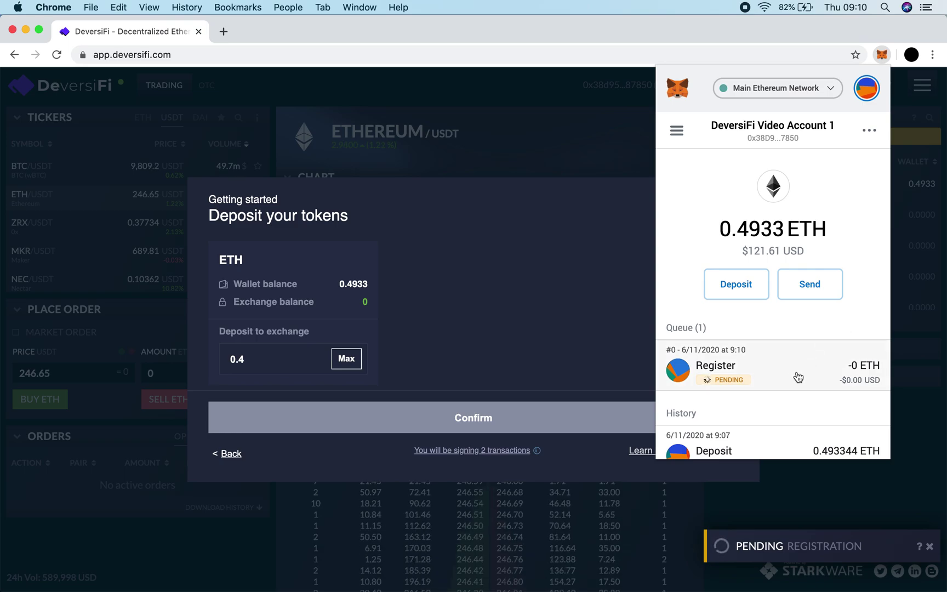
left_click(797, 377)
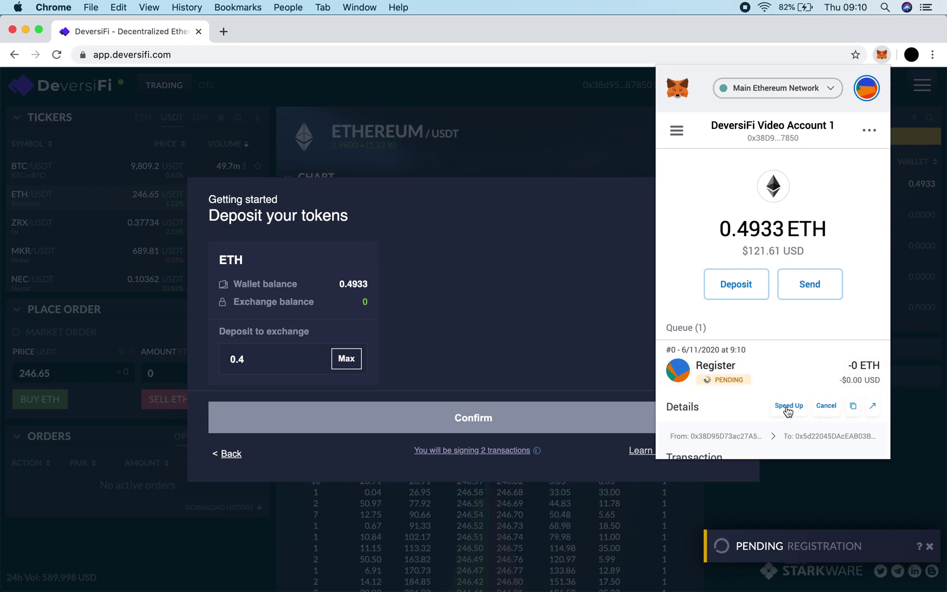
left_click(592, 282)
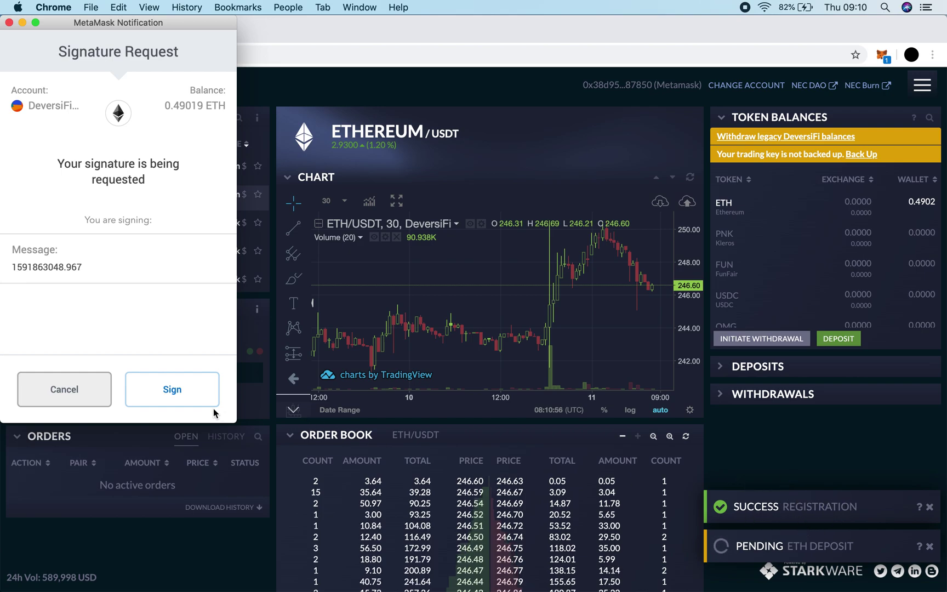
- Sign the registration message and set the 0.4 ETH deposit's gas to Fast (0.00329 ETH)
left_click(178, 390)
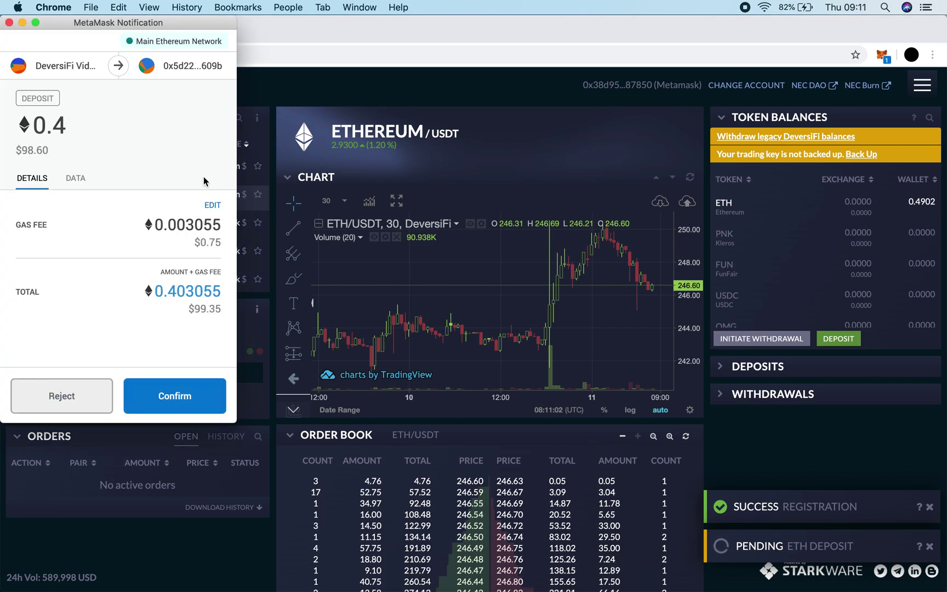
left_click(208, 205)
left_click(192, 167)
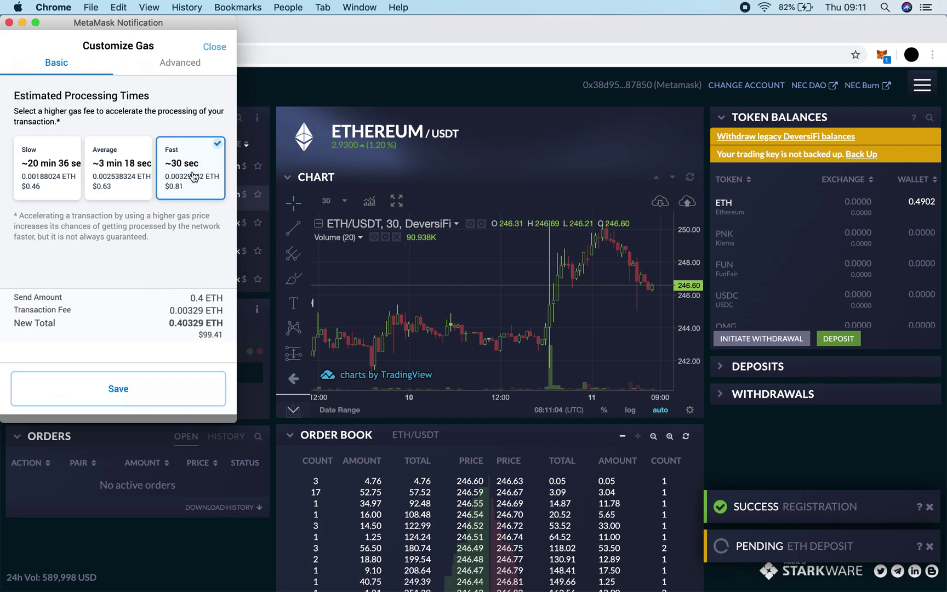
left_click(178, 392)
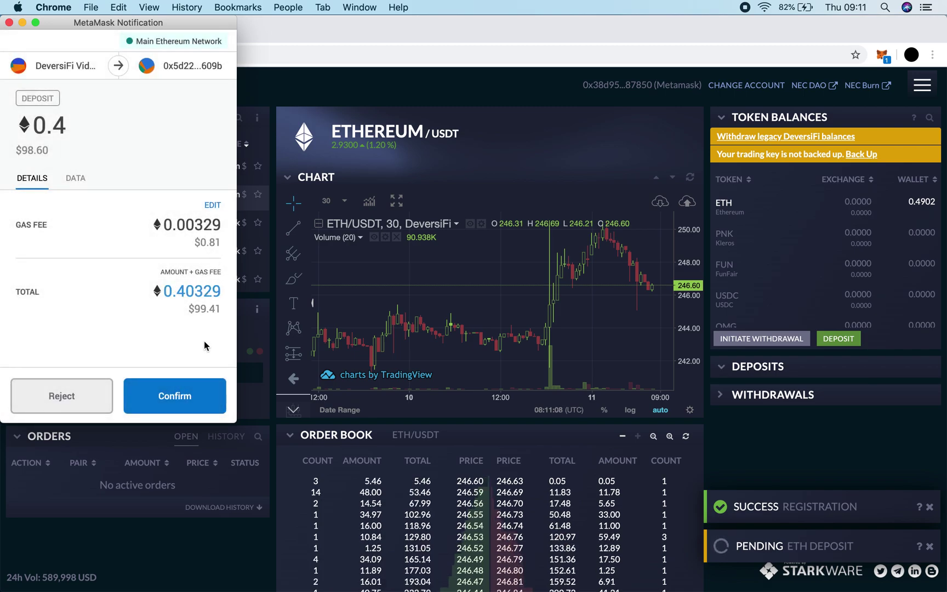
- Confirm the 0.4 ETH deposit in MetaMask and view the pending transaction's details
left_click(187, 396)
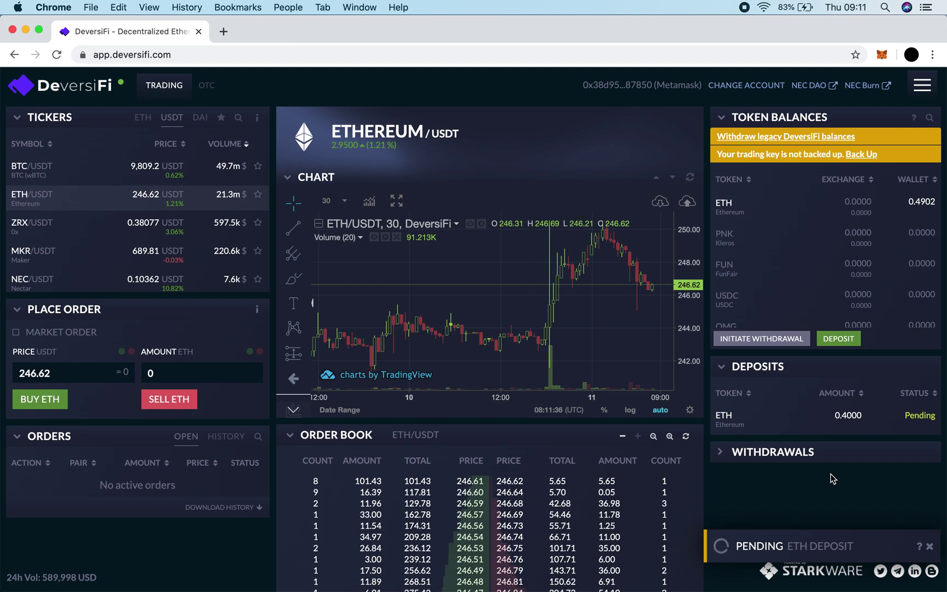
left_click(882, 54)
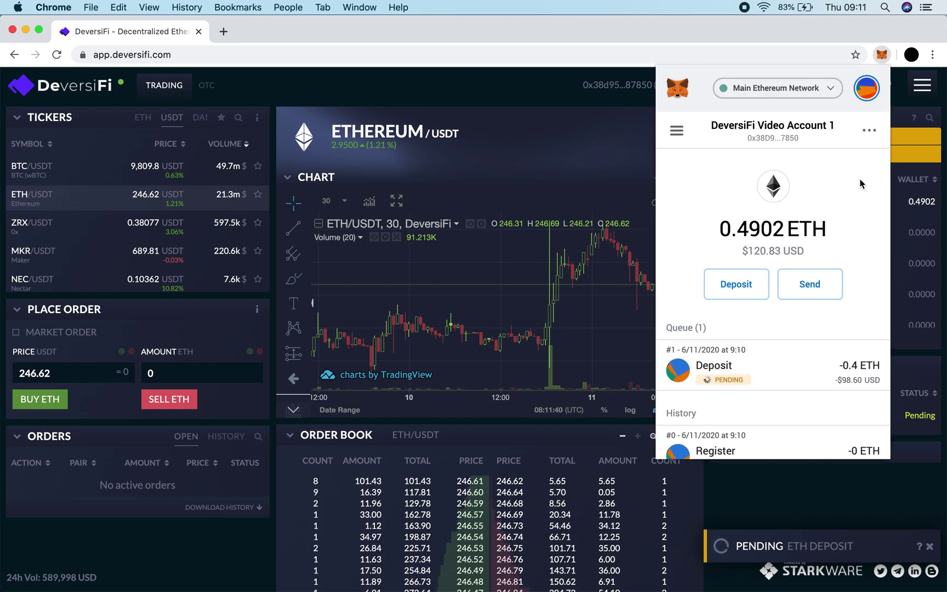
left_click(814, 369)
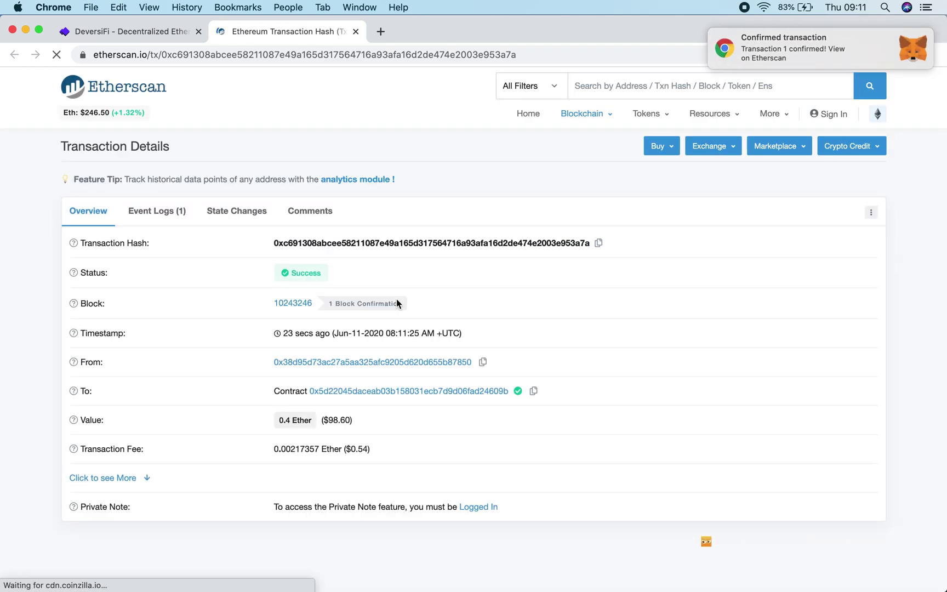
left_click(355, 32)
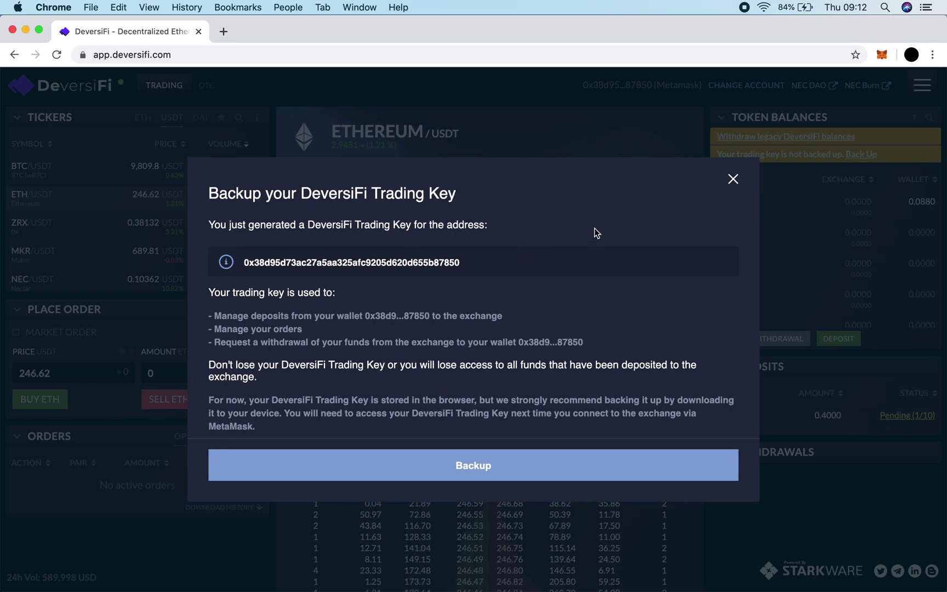
- Back up the trading key with a repeated password and download it as an encrypted JSON file
left_click(449, 462)
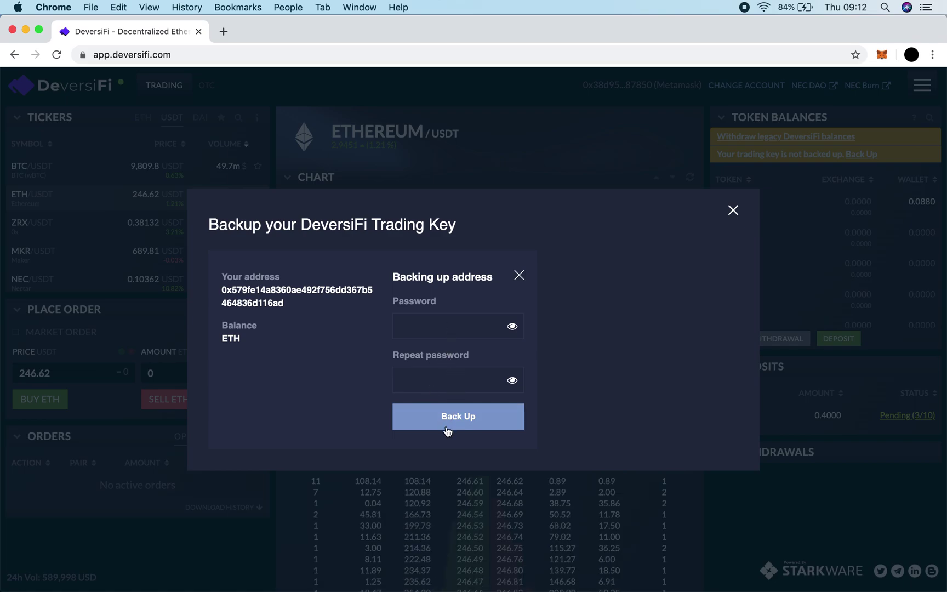
left_click(732, 214)
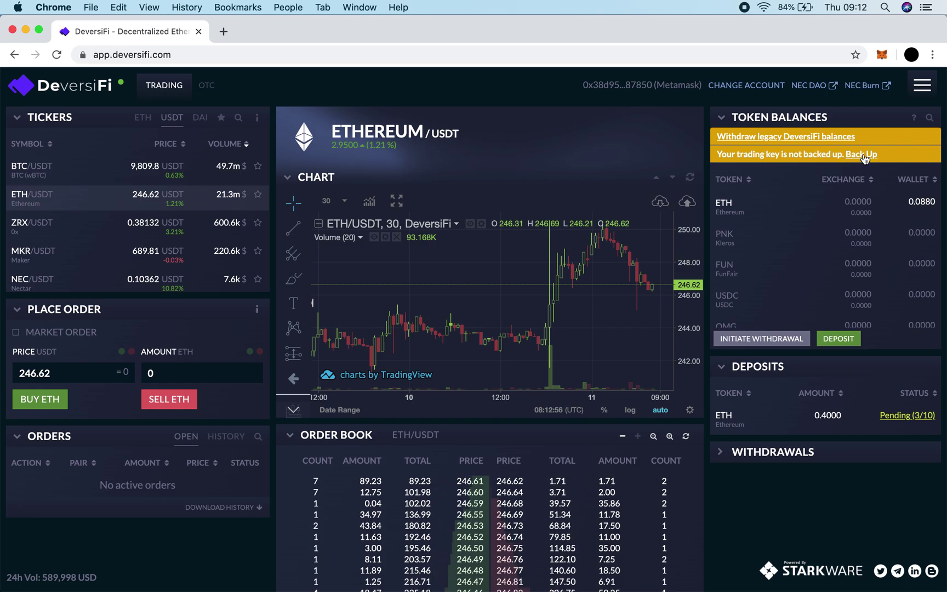
left_click(861, 154)
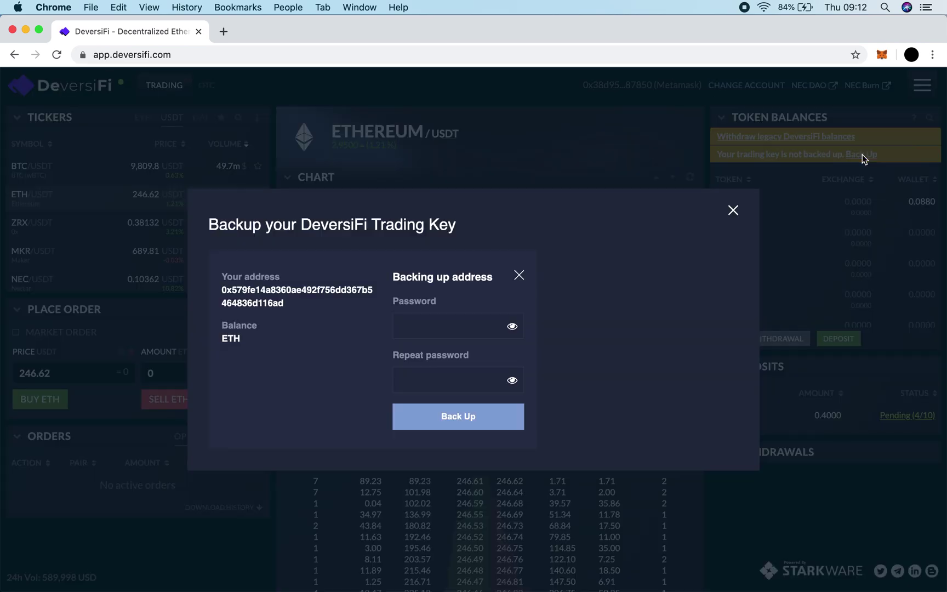
left_click(459, 326)
type("aaaaaaaaaa")
key("Tab")
type("aaaaaaaaaa")
left_click(440, 416)
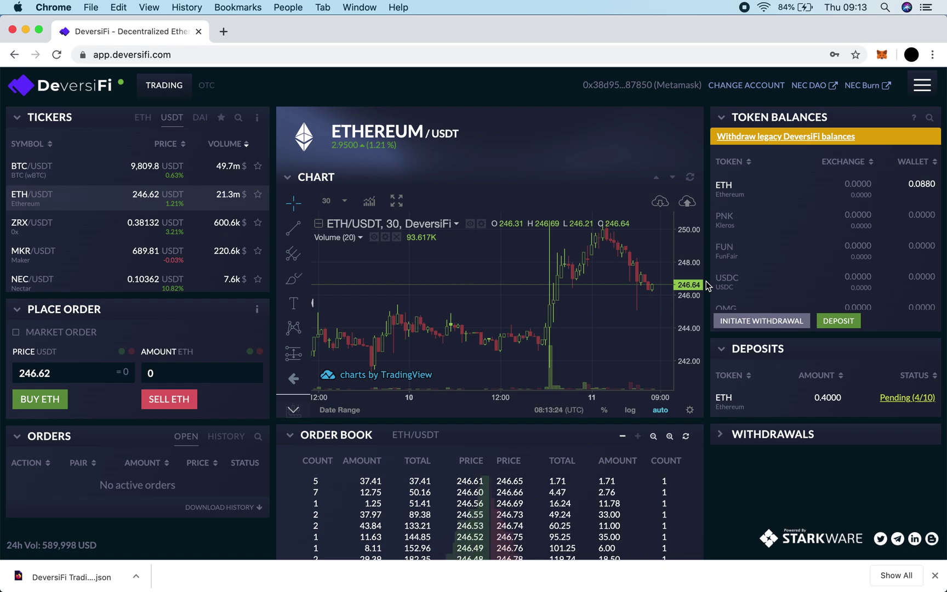
- Dismiss Chrome's finished-download shelf for the trading key file
left_click(935, 575)
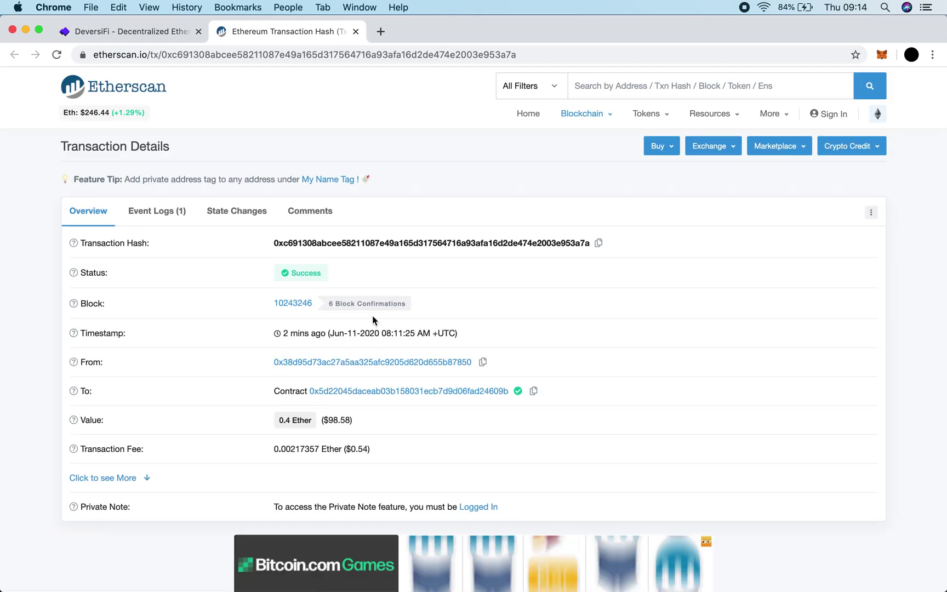
- Check the pending deposit on Etherscan via the DeversiFi link, then return to the trading page
left_click(356, 31)
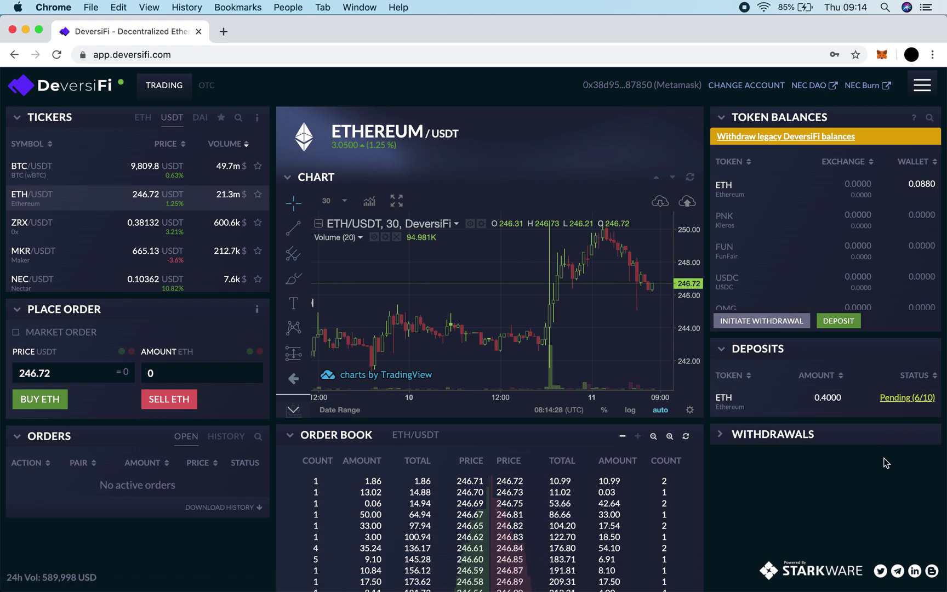
left_click(905, 398)
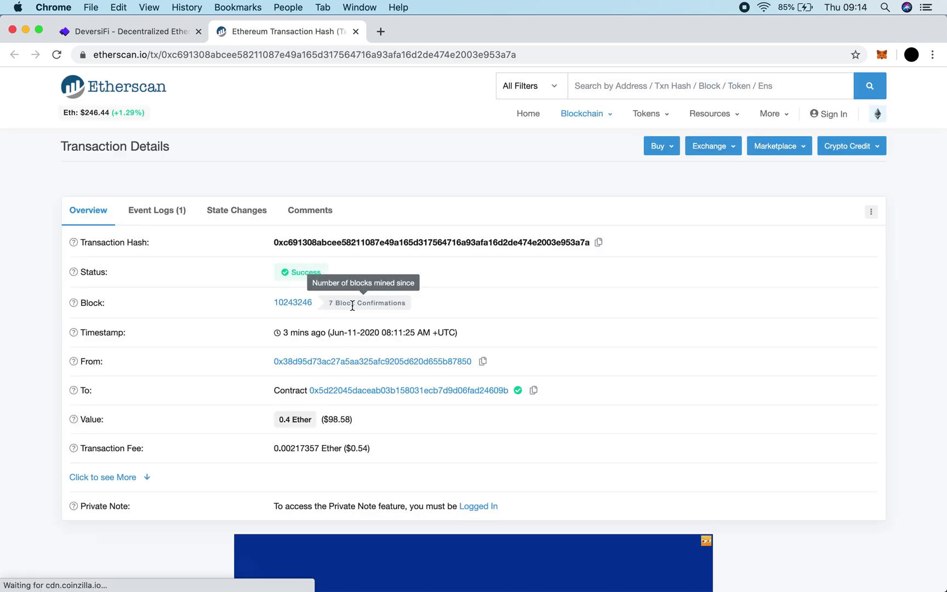
left_click(354, 32)
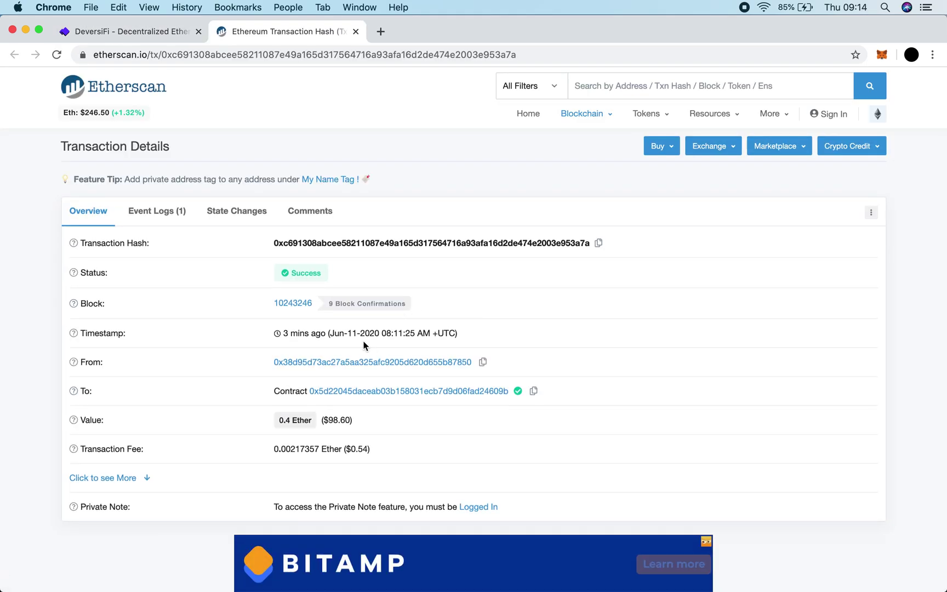
- Recheck the deposit at 8/10 confirmations on Etherscan and return to DeversiFi awaiting Ready
left_click(356, 32)
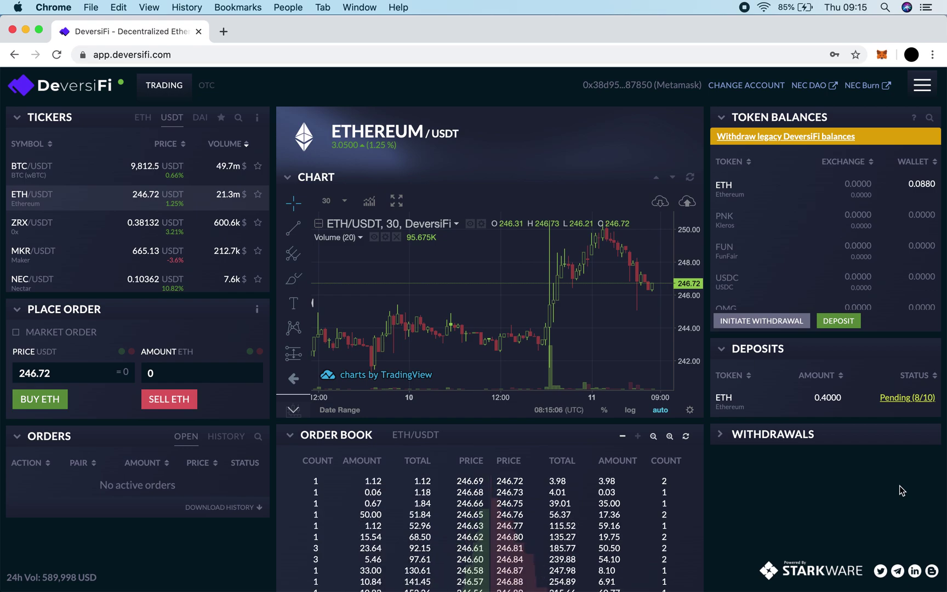
left_click(906, 398)
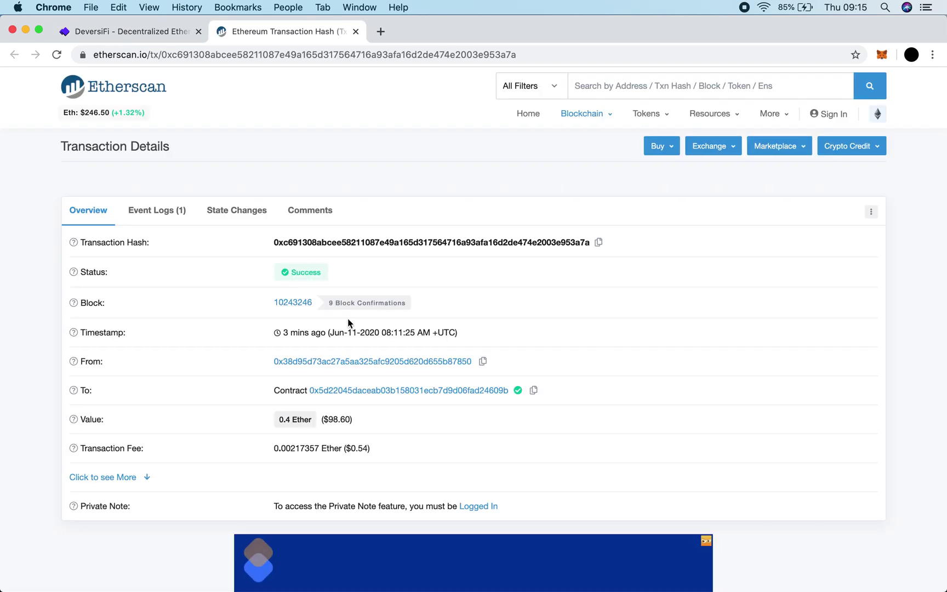
left_click(355, 32)
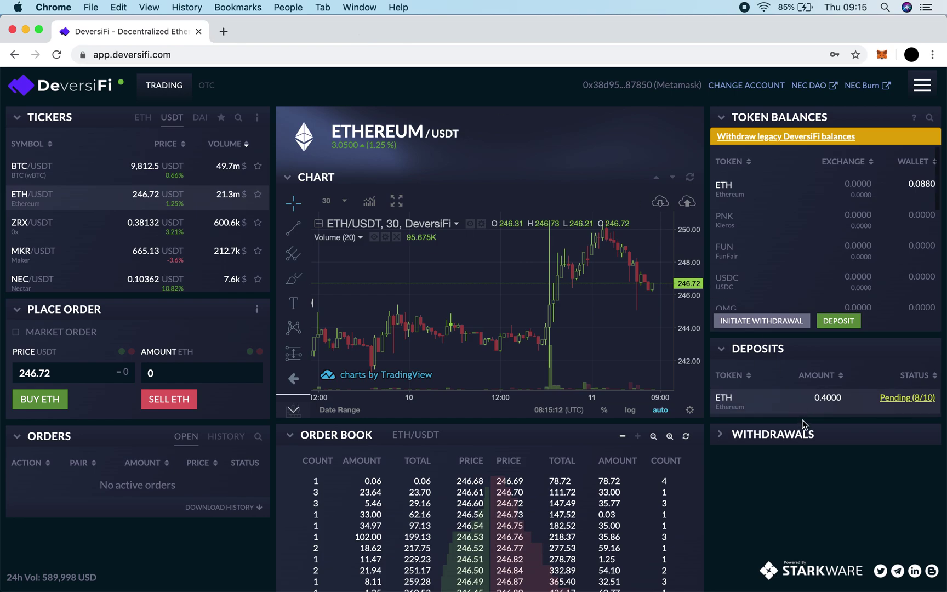